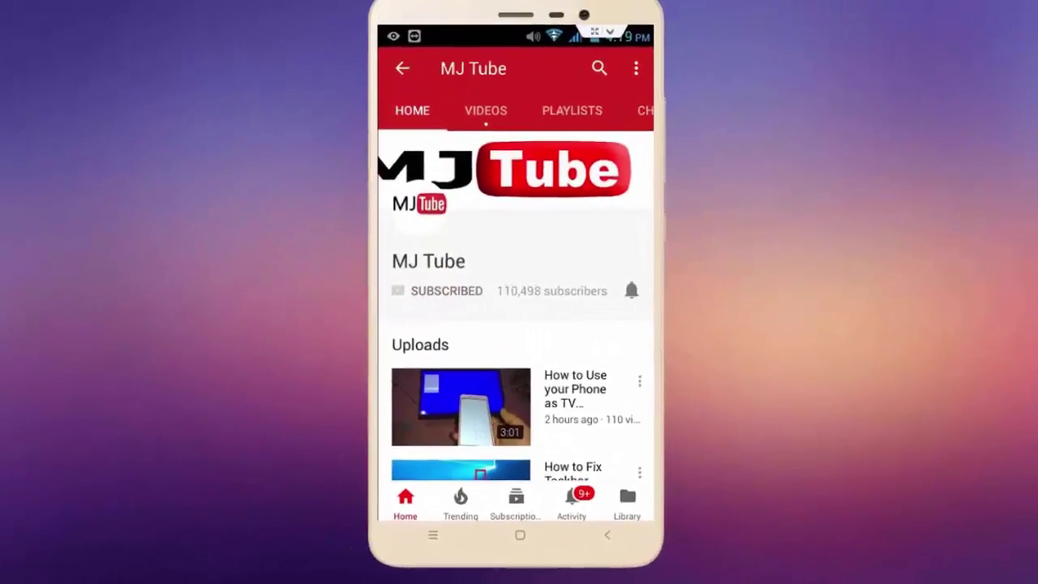
After the channel intro, close the Photos screenshot of Word's User Account Control prompt.
click(631, 291)
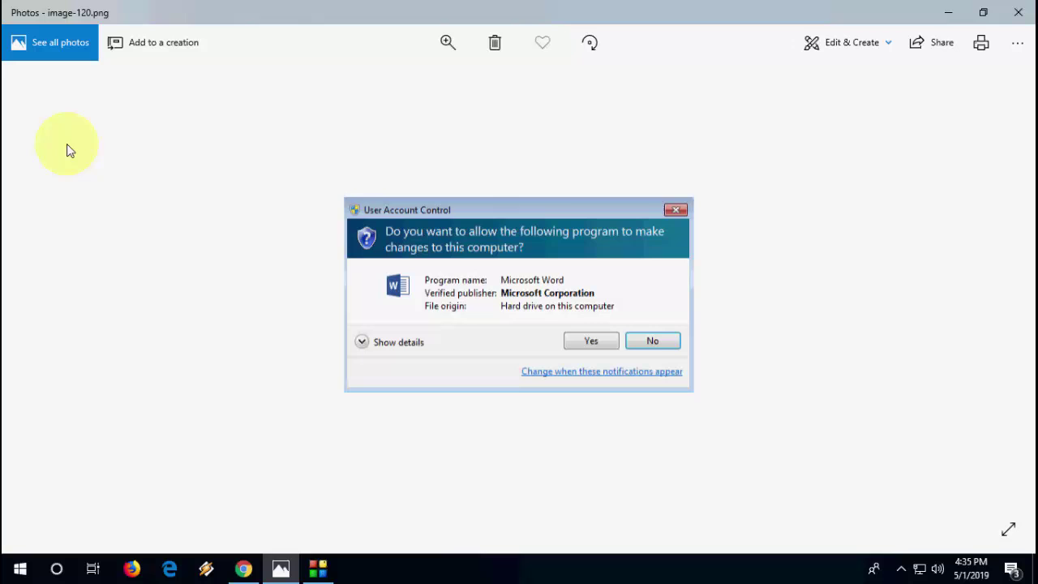
click(1019, 12)
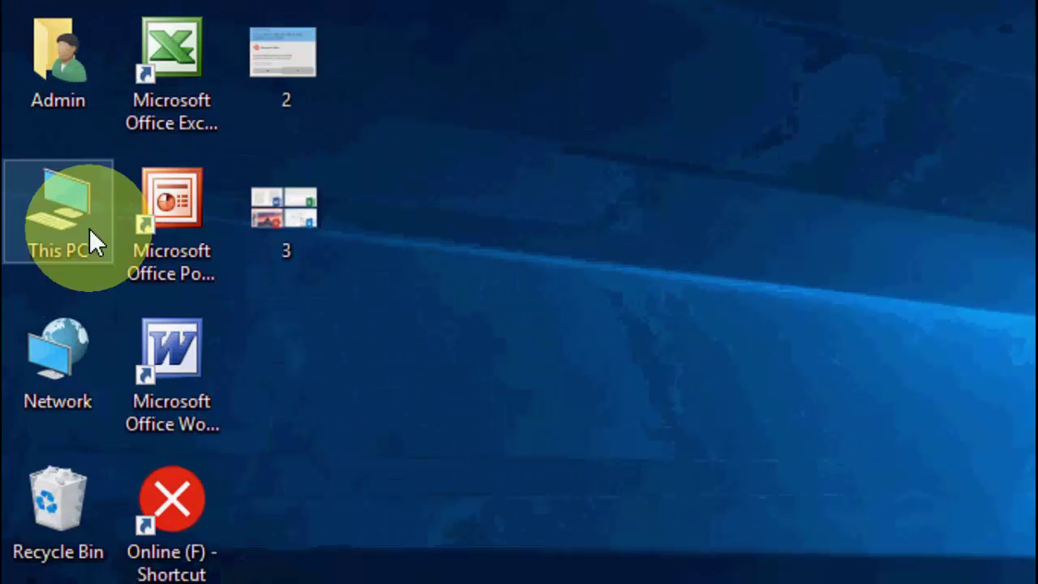
Browse from This PC to C:\Program Files (x86)\Microsoft Office, where OFFICE11 is listed.
click(31, 109)
double_click(60, 219)
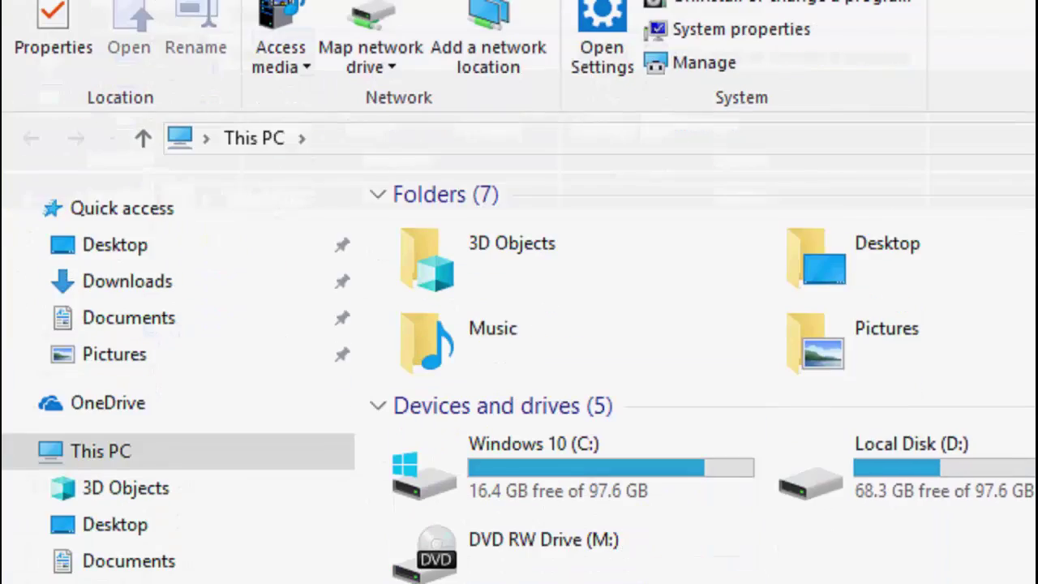
double_click(551, 364)
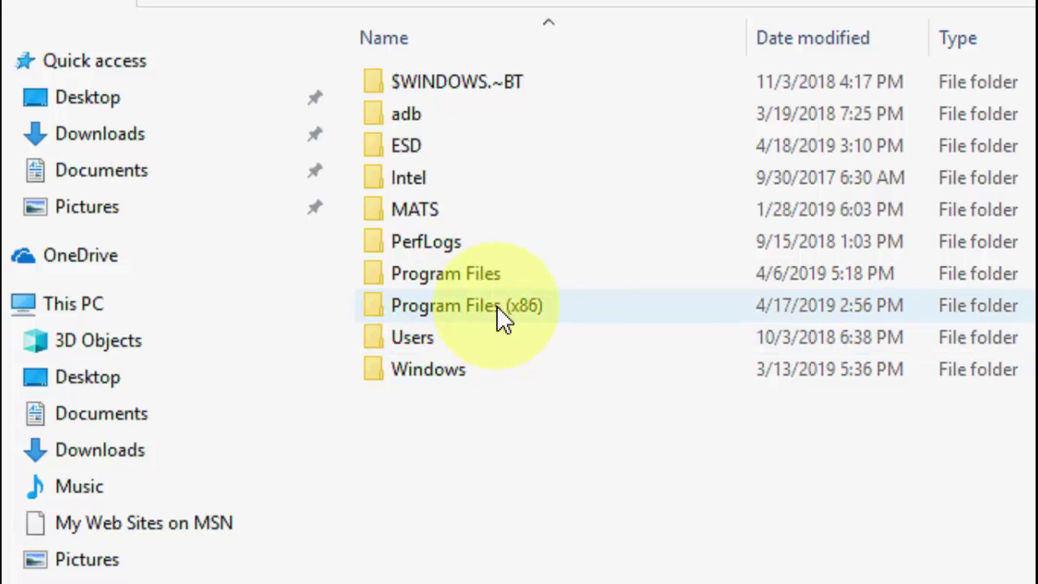
double_click(502, 318)
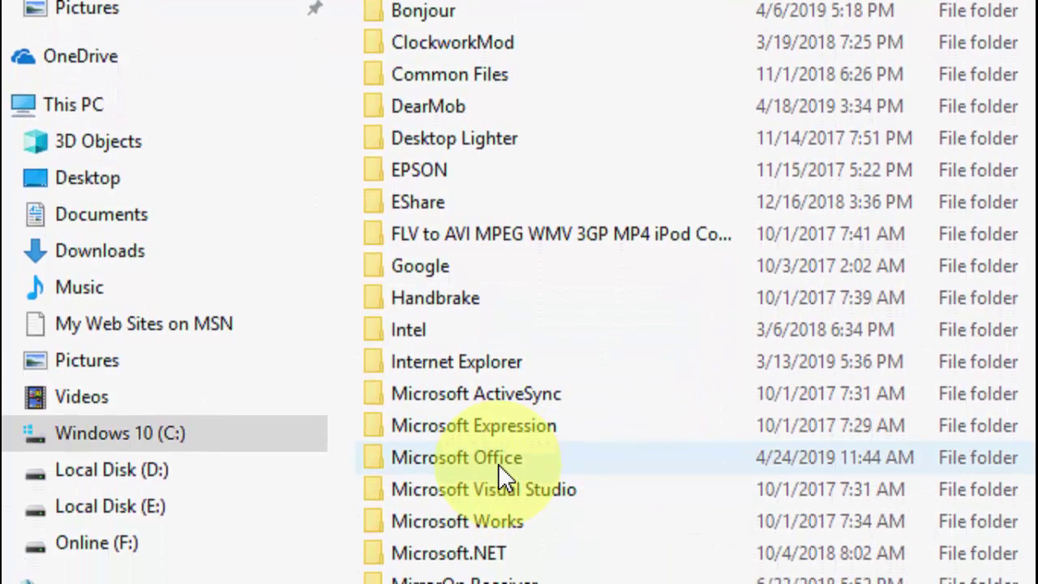
click(497, 556)
double_click(498, 455)
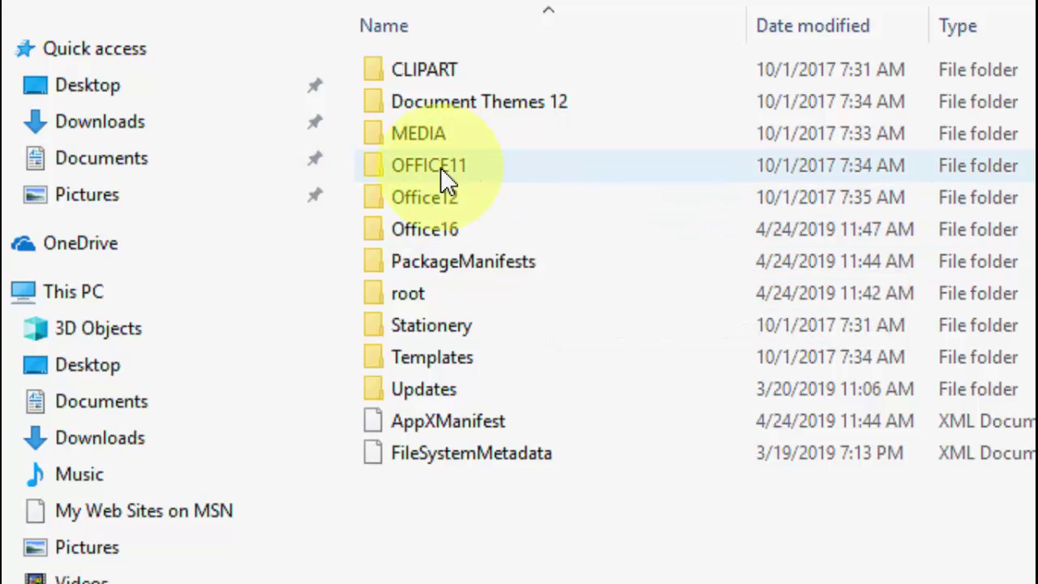
mouse_move(417, 174)
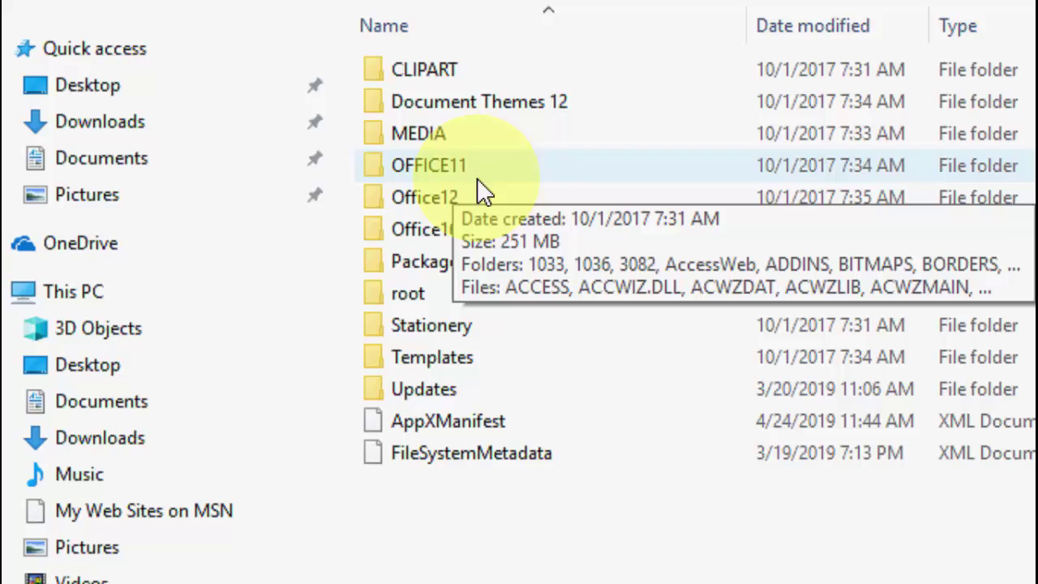
mouse_move(392, 238)
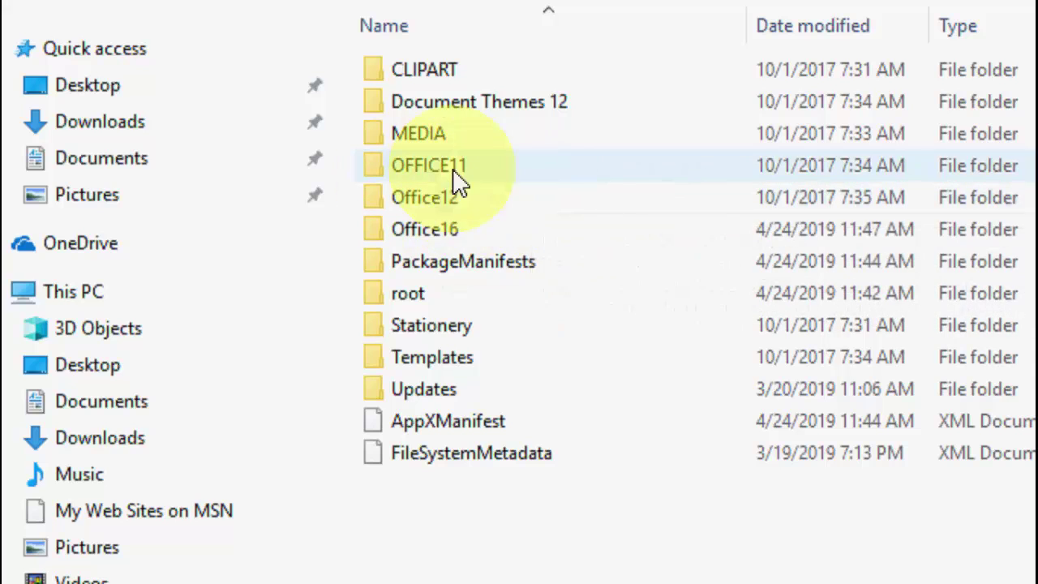
mouse_move(514, 172)
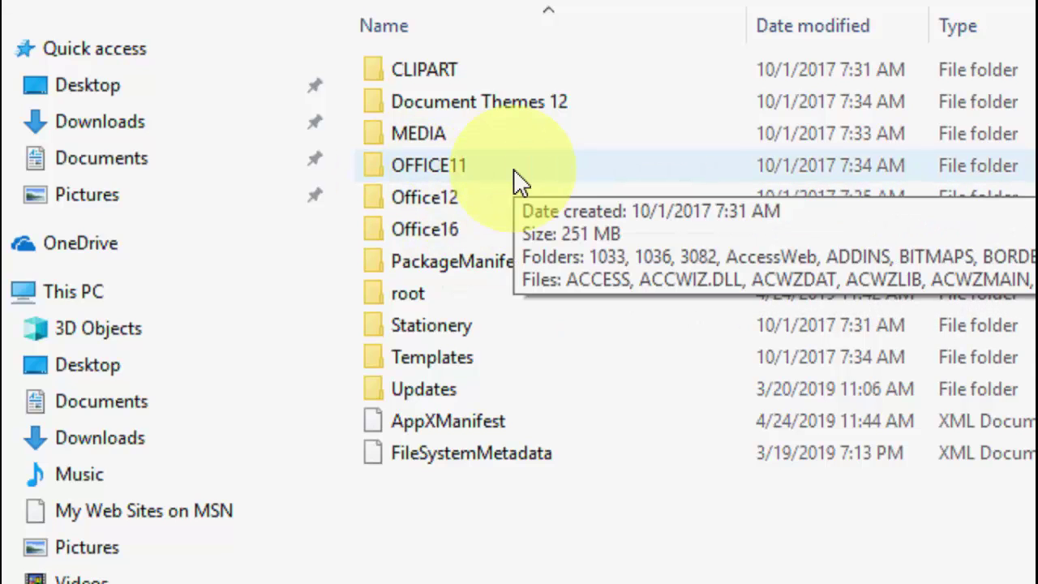
Open the OFFICE11 folder and jump to WINWORD by typing 'wi'.
double_click(482, 176)
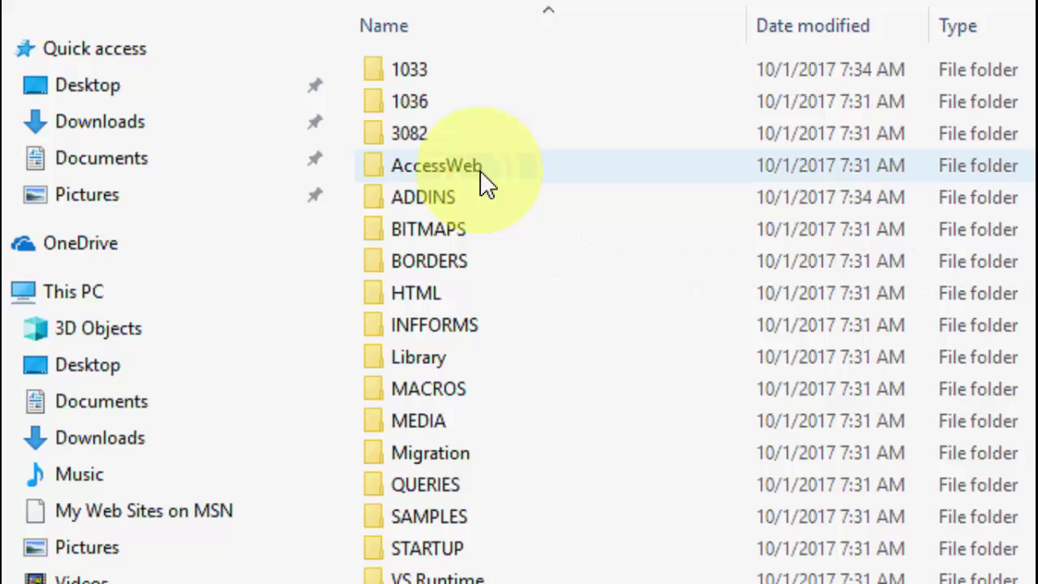
scroll(592, 364, down, 3)
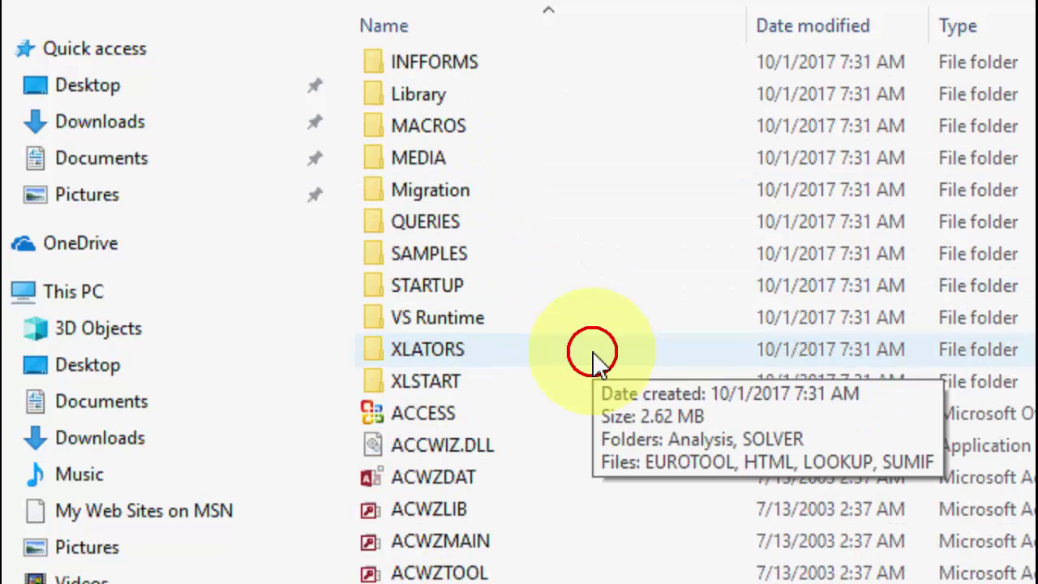
click(593, 364)
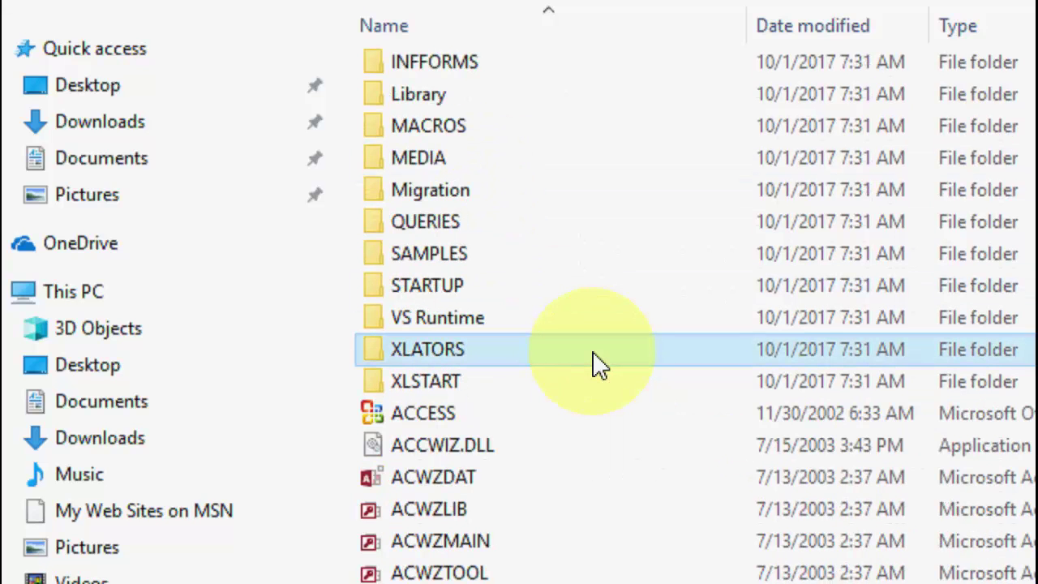
text(wi)
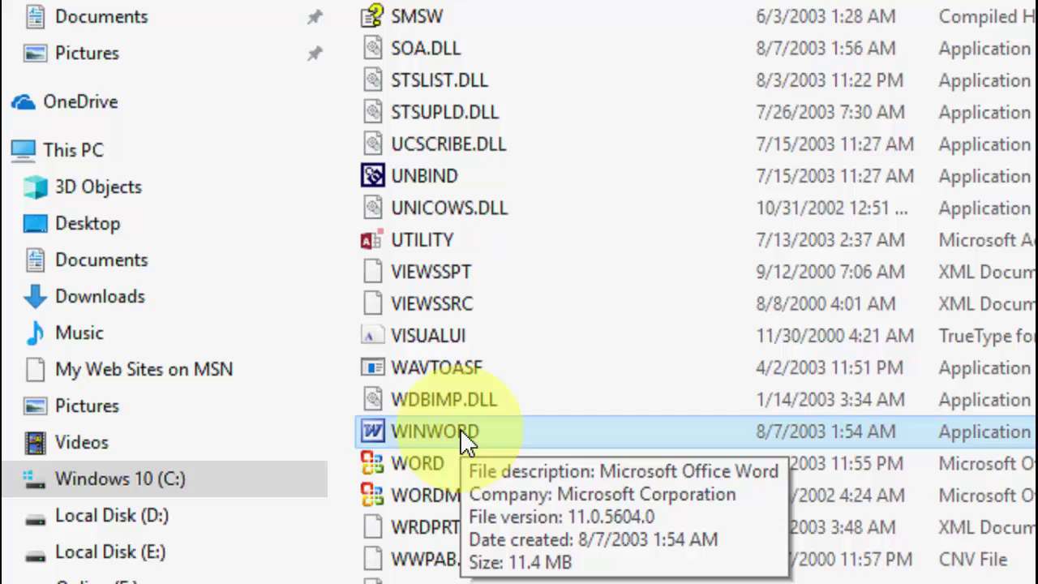
In WINWORD's all-users compatibility settings, leave compatibility mode and administrator unchecked, then apply.
right_click(460, 428)
click(556, 407)
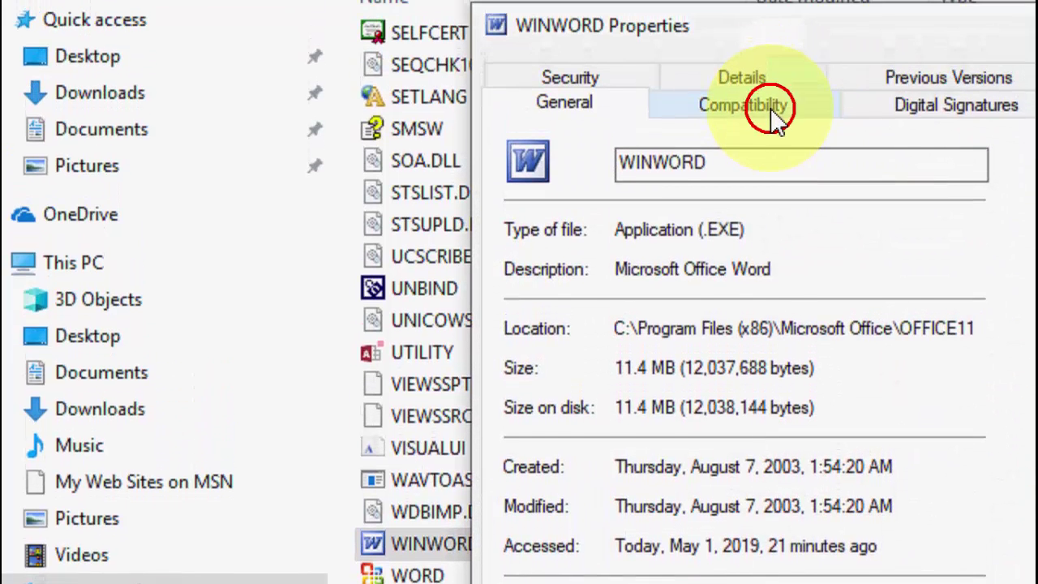
click(770, 108)
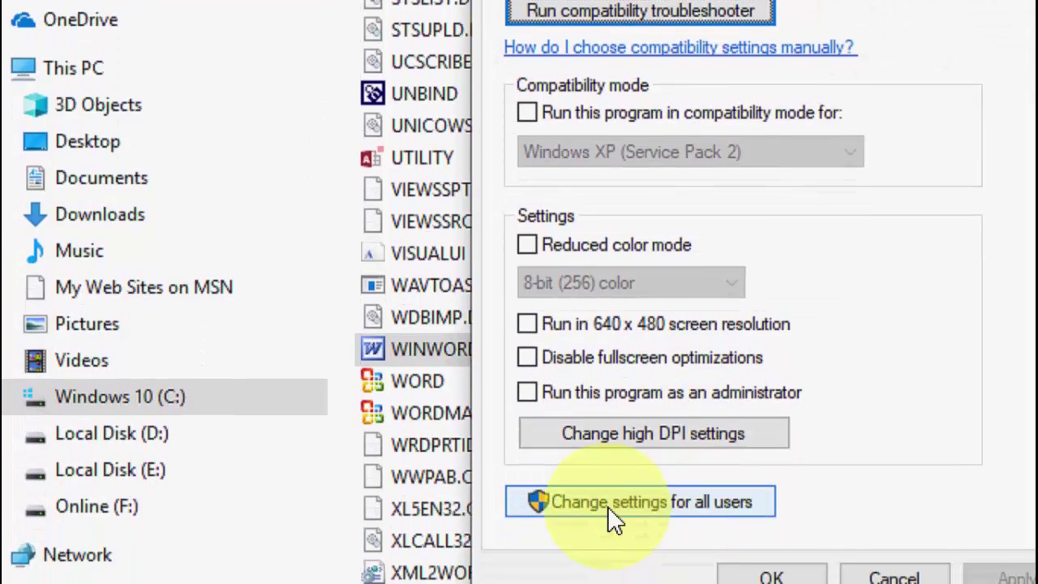
click(670, 502)
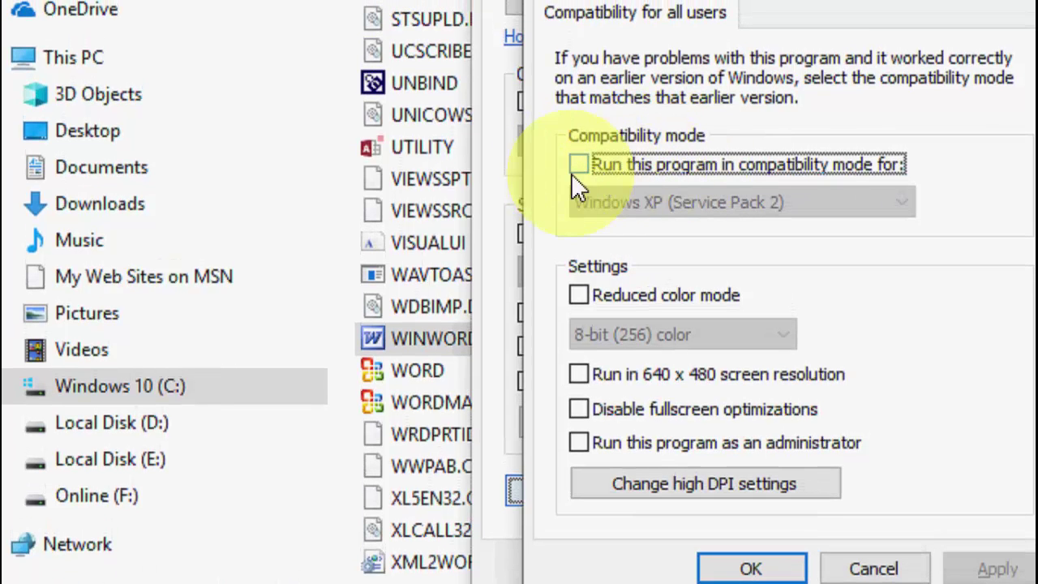
click(583, 164)
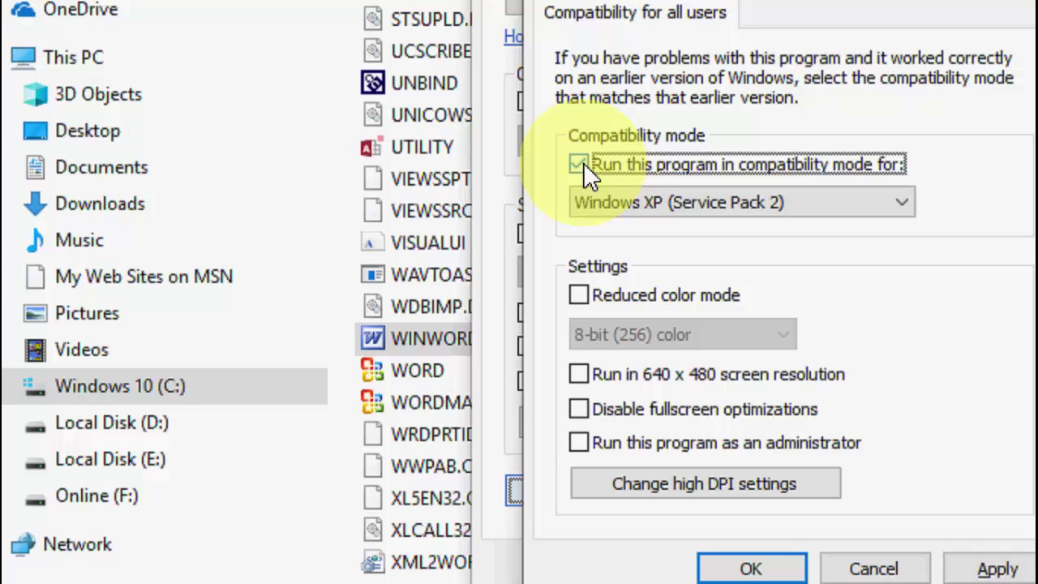
click(576, 167)
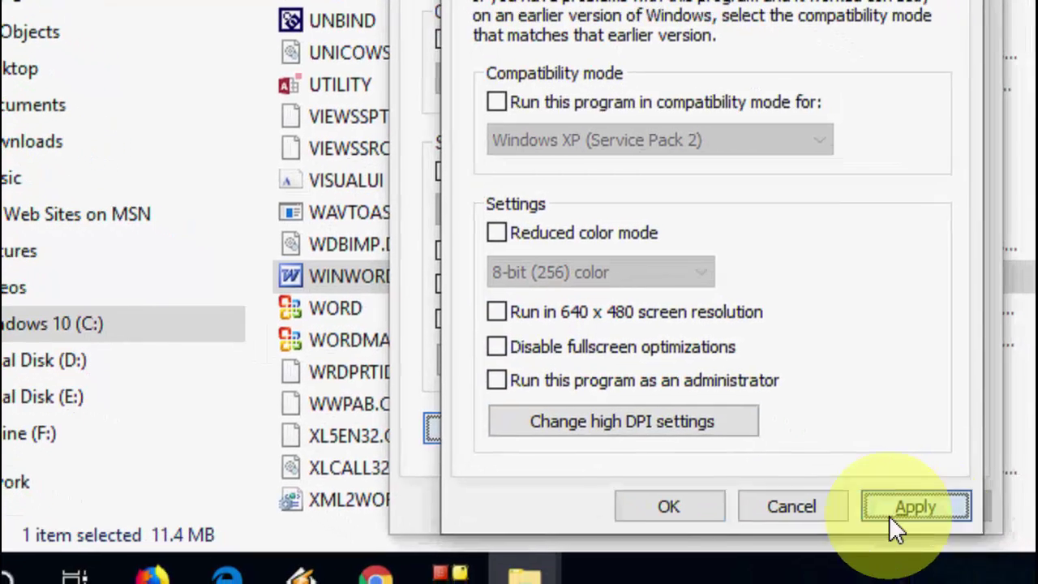
click(953, 529)
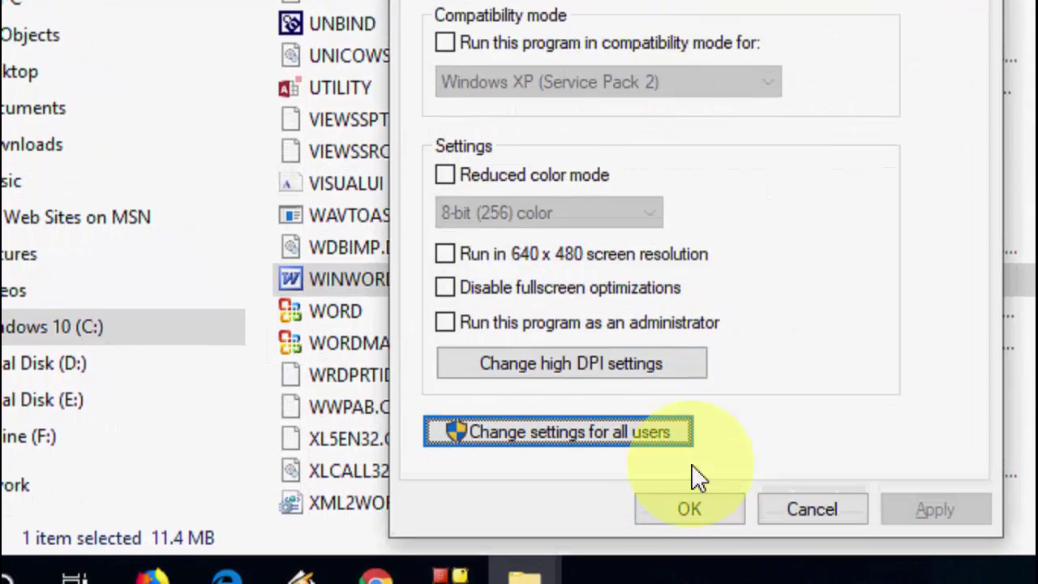
Confirm WINWORD's all-users settings and close its Properties window.
click(689, 508)
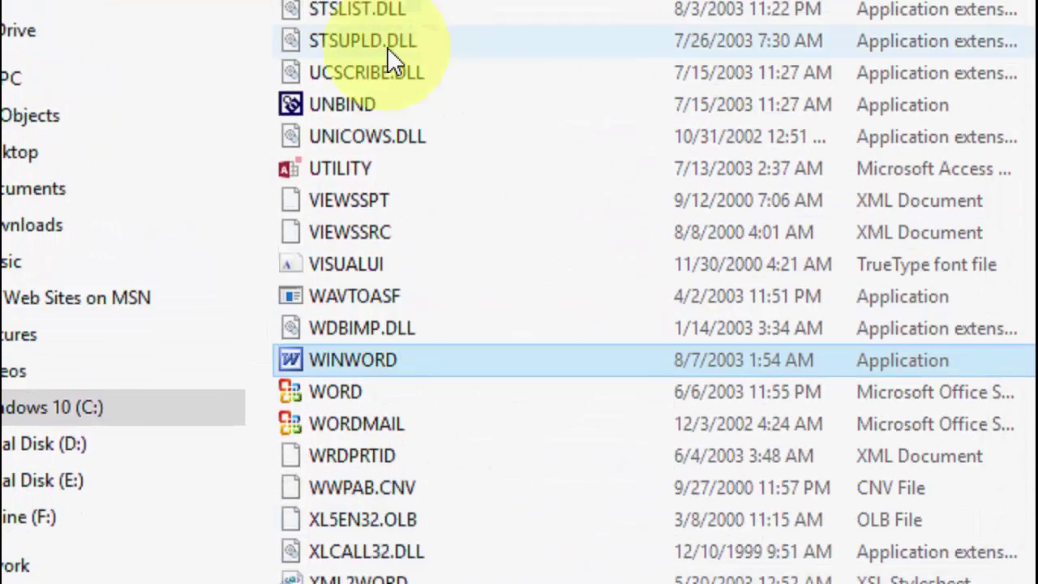
click(376, 104)
scroll(378, 123, up, 15)
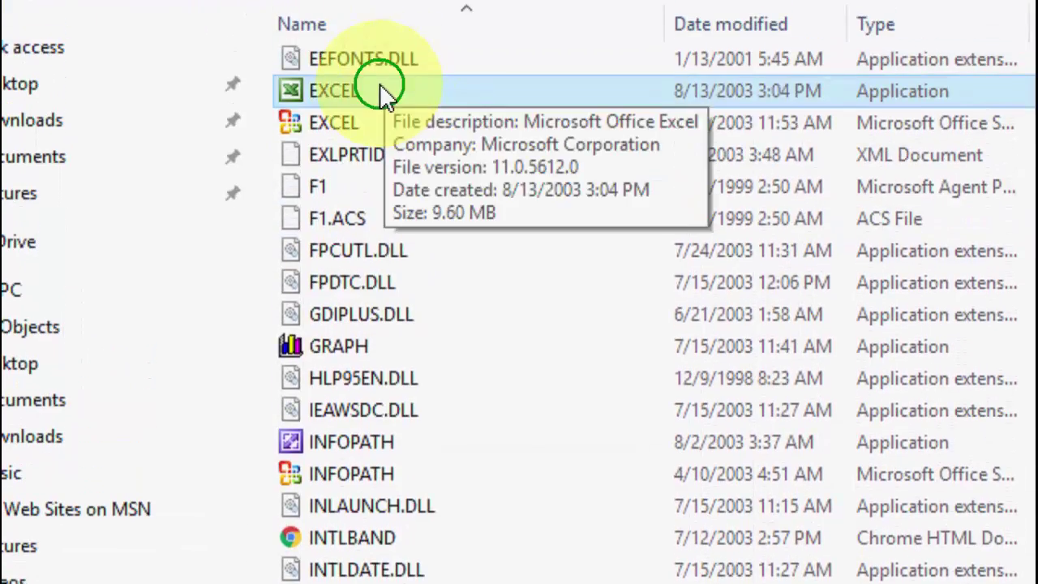
Review EXCEL's all-users compatibility settings and close its dialogs.
right_click(383, 92)
click(521, 572)
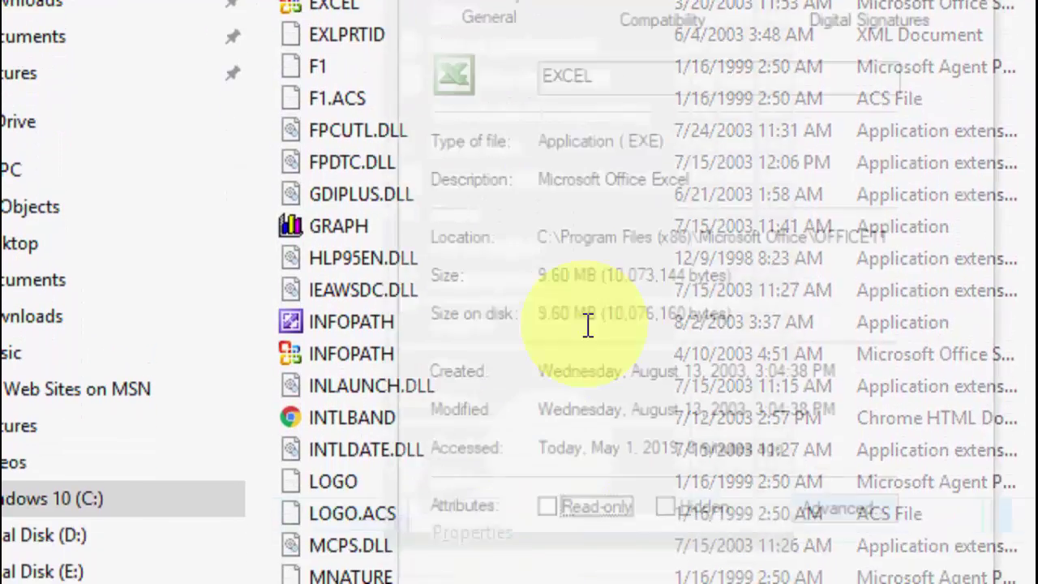
click(677, 89)
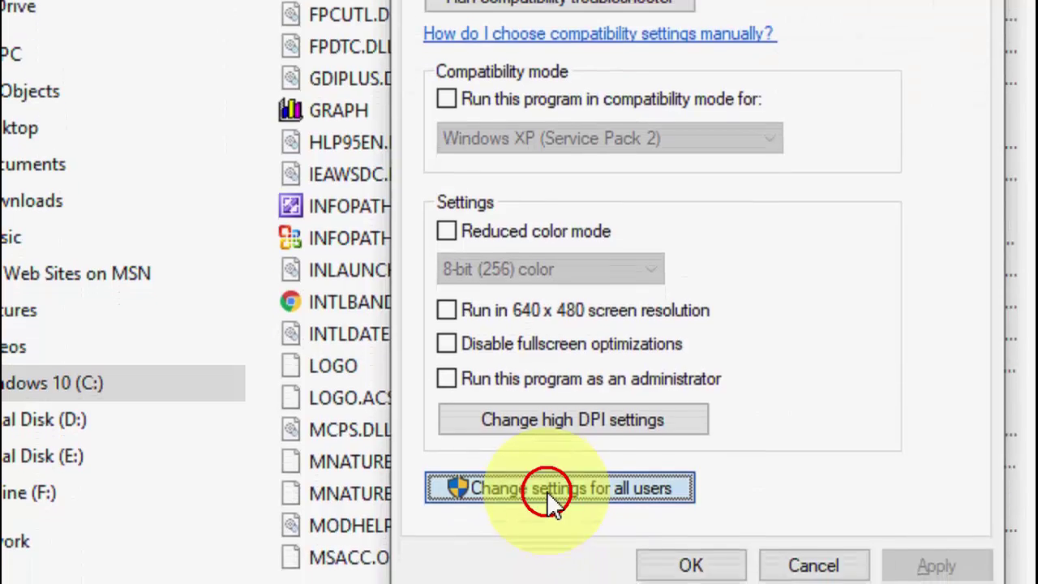
click(549, 541)
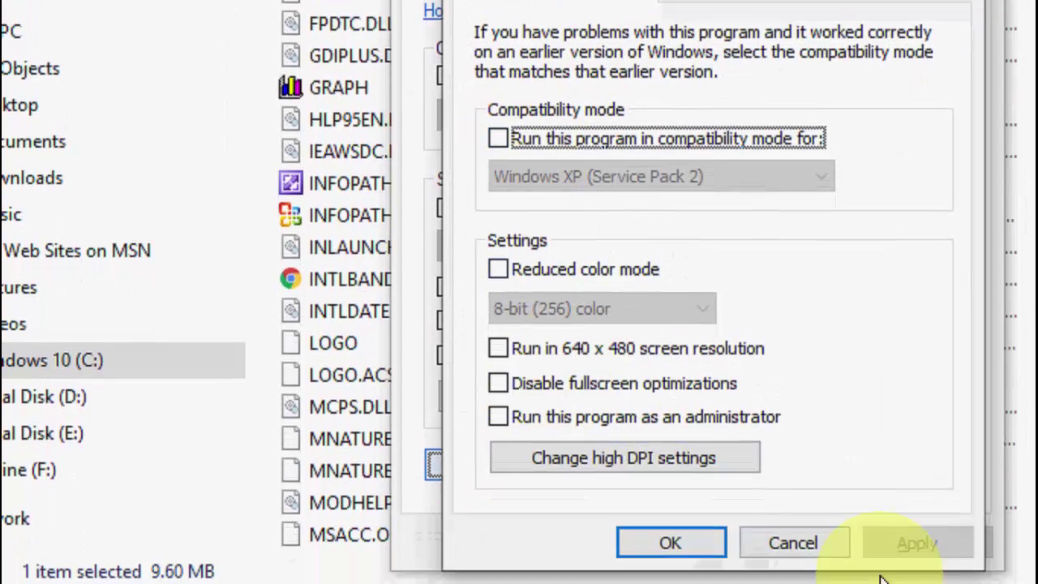
click(689, 542)
click(717, 537)
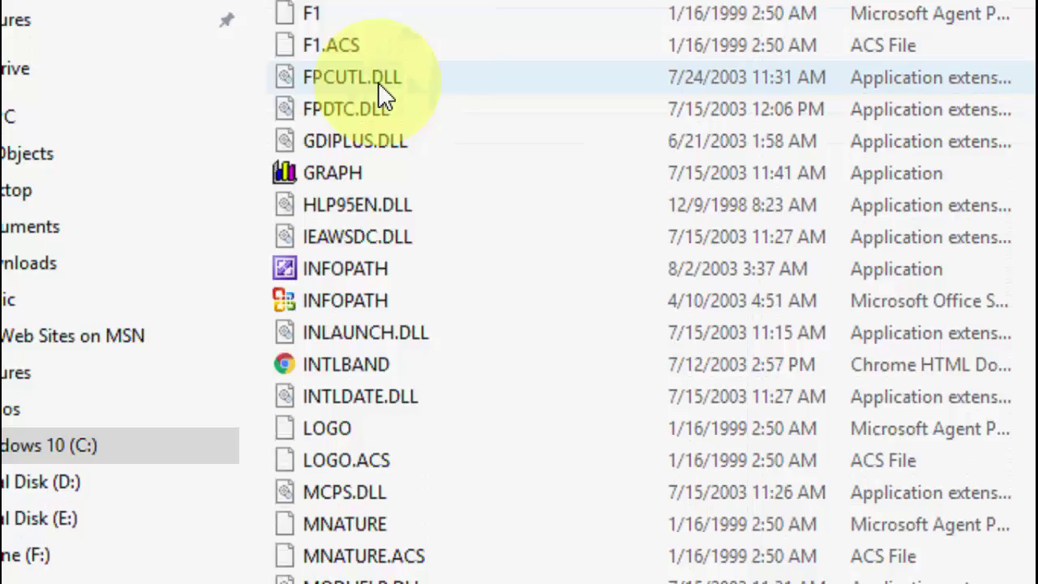
Confirm POWERPNT's all-users compatibility settings with compatibility mode and administrator unchecked.
scroll(377, 82, down, 10)
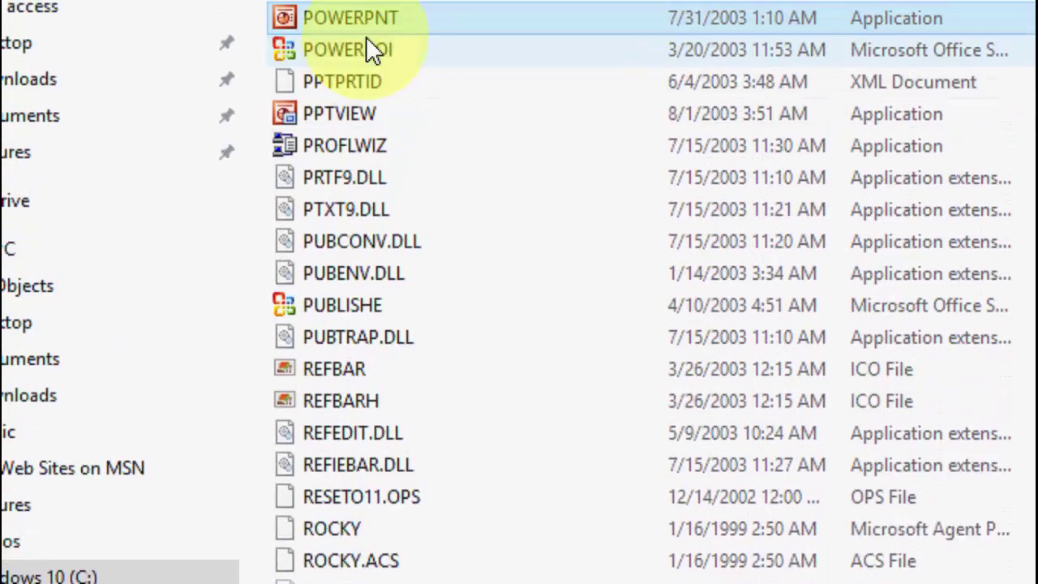
right_click(377, 85)
click(475, 549)
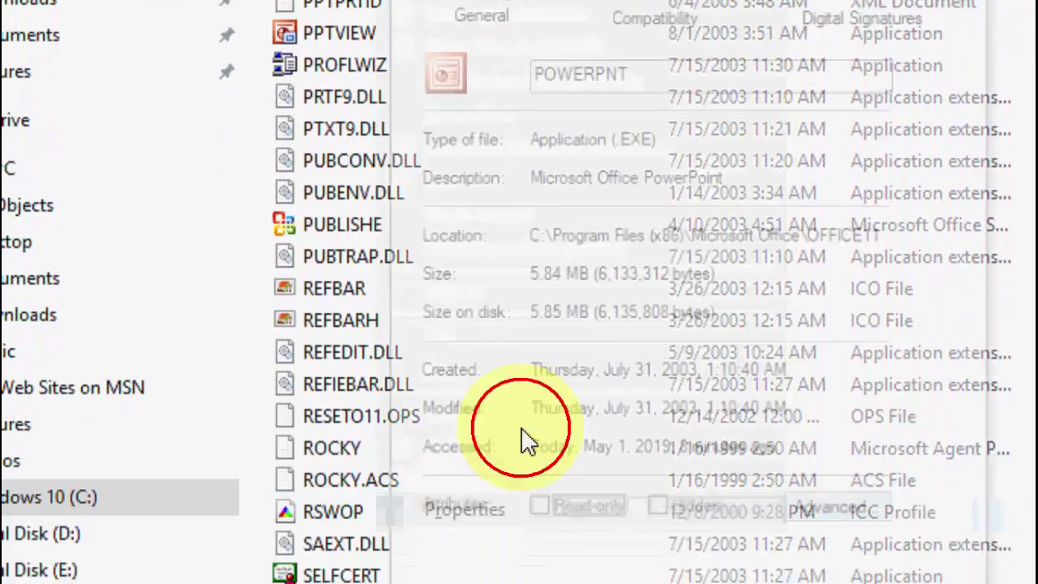
click(662, 81)
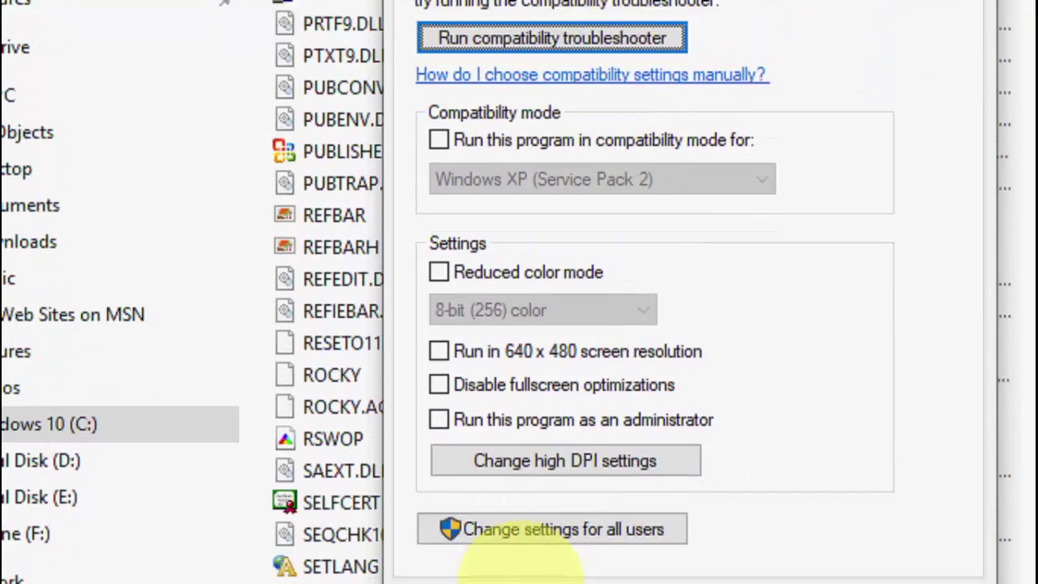
click(543, 528)
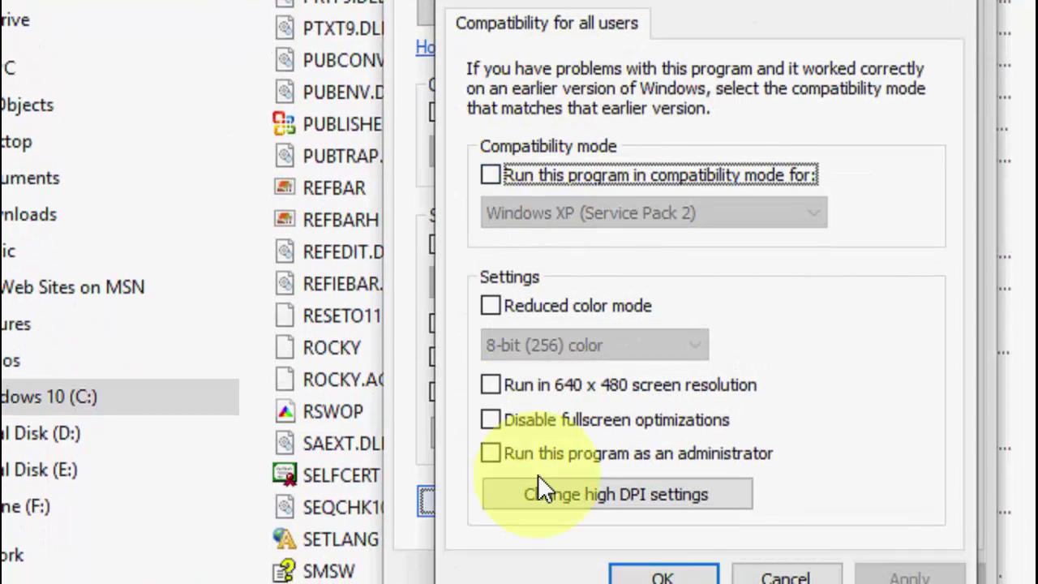
click(786, 577)
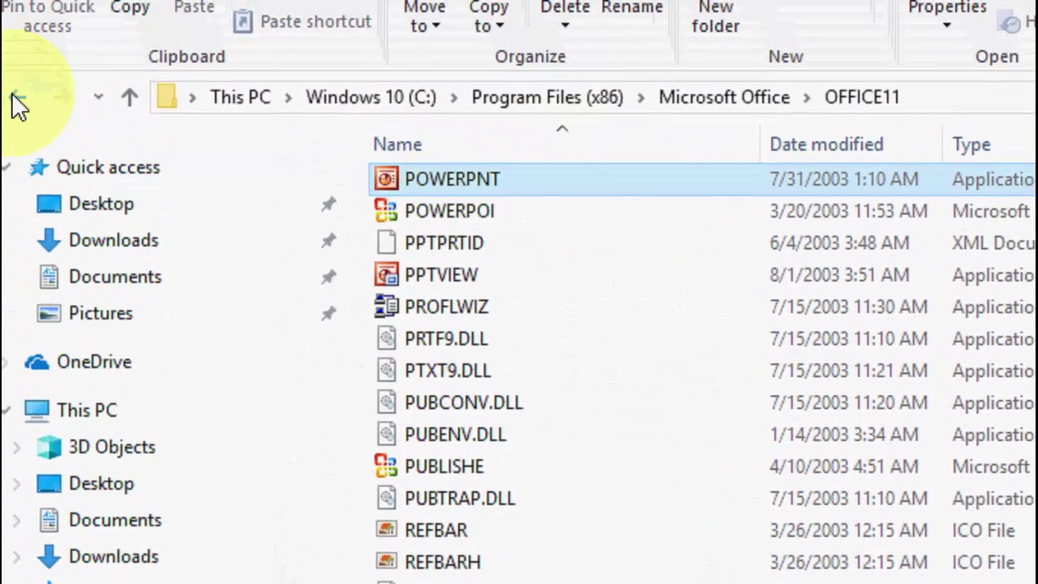
Go back to Microsoft Office, open the Office12 folder and jump to the W files.
click(21, 102)
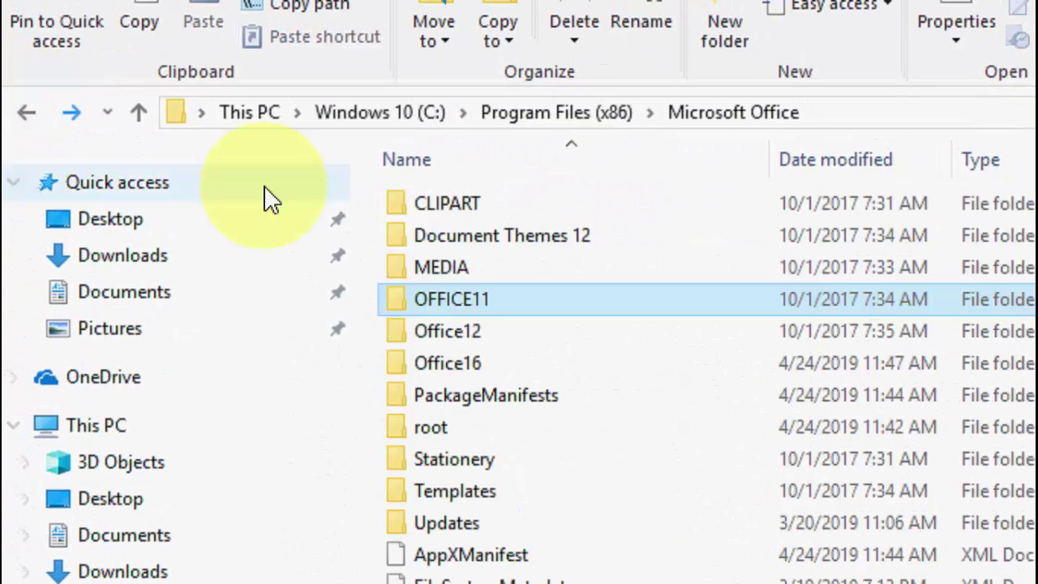
click(477, 340)
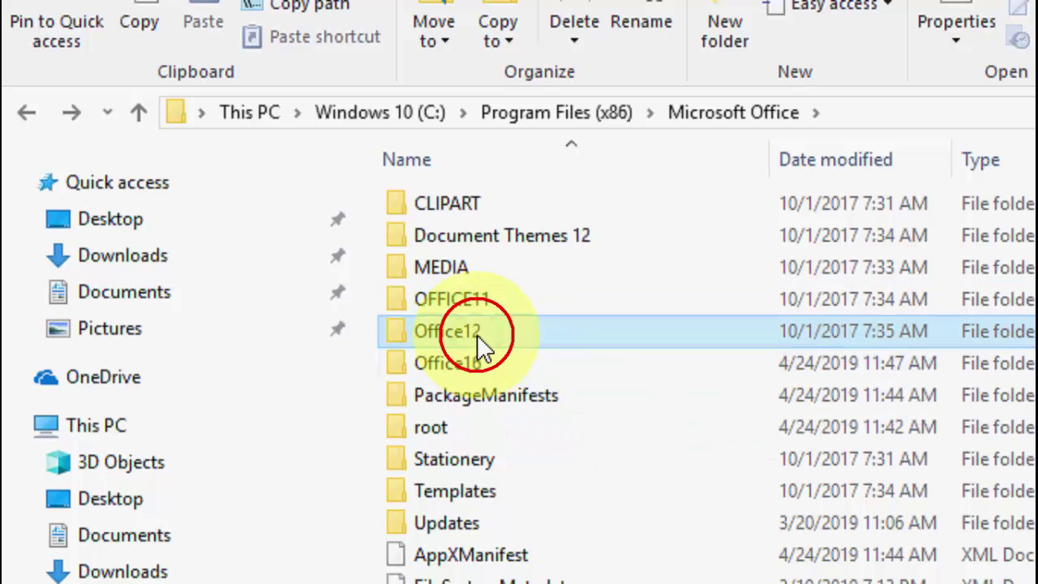
double_click(477, 334)
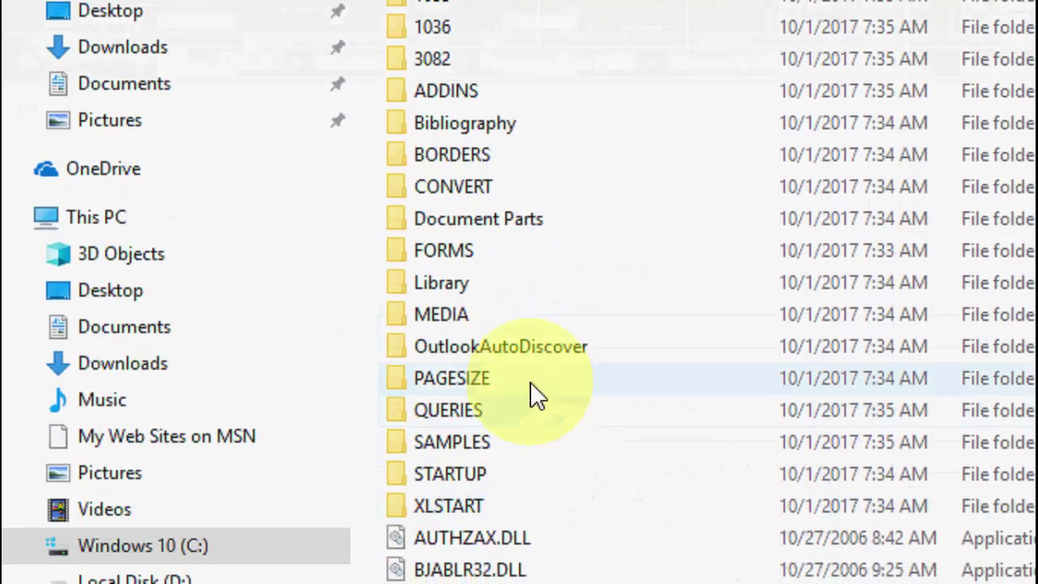
key(w)
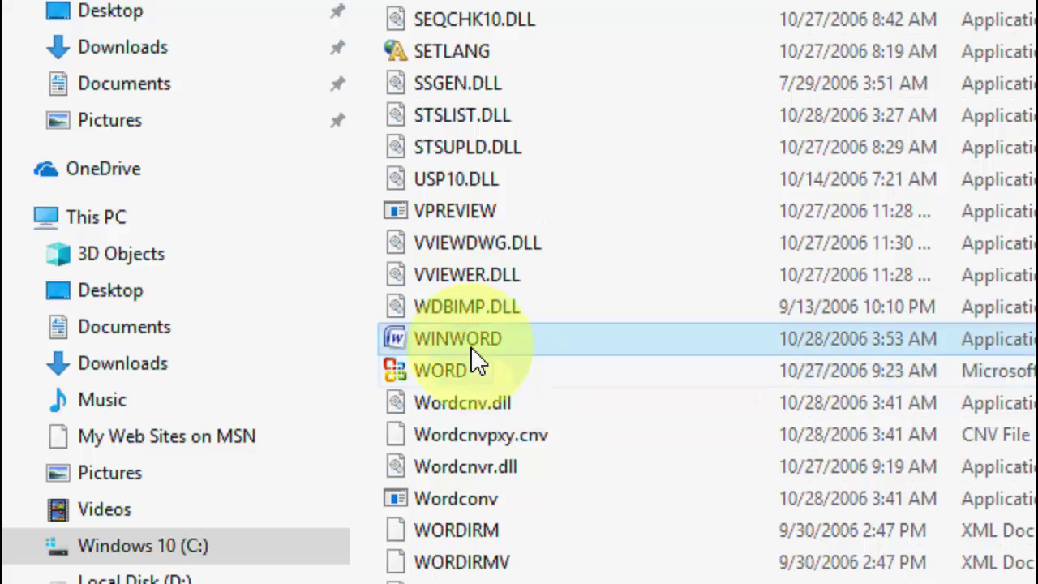
Check Office12 WINWORD's all-users compatibility boxes are off, cancel, and close File Explorer.
right_click(476, 343)
click(544, 325)
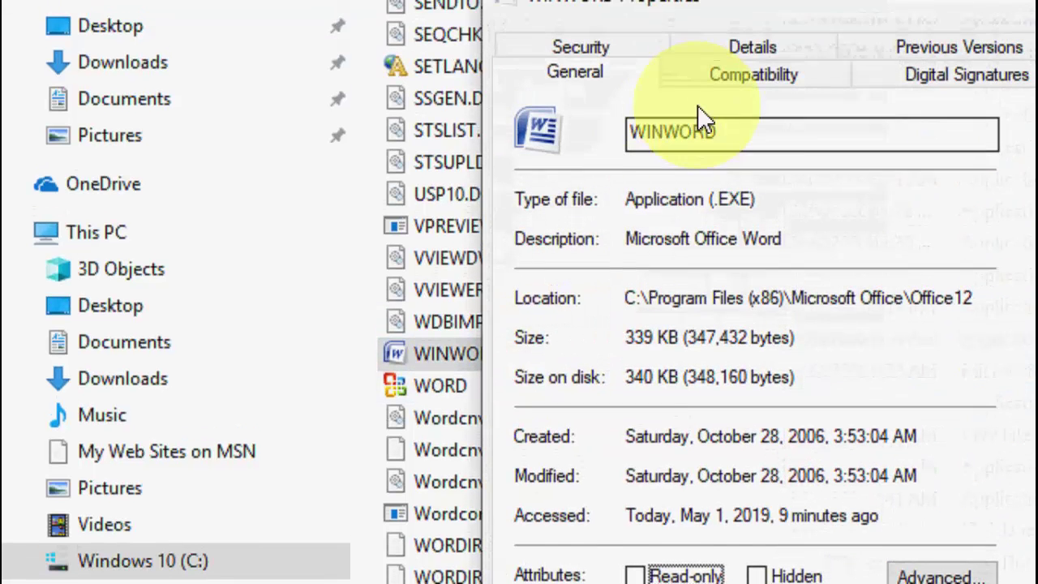
click(753, 59)
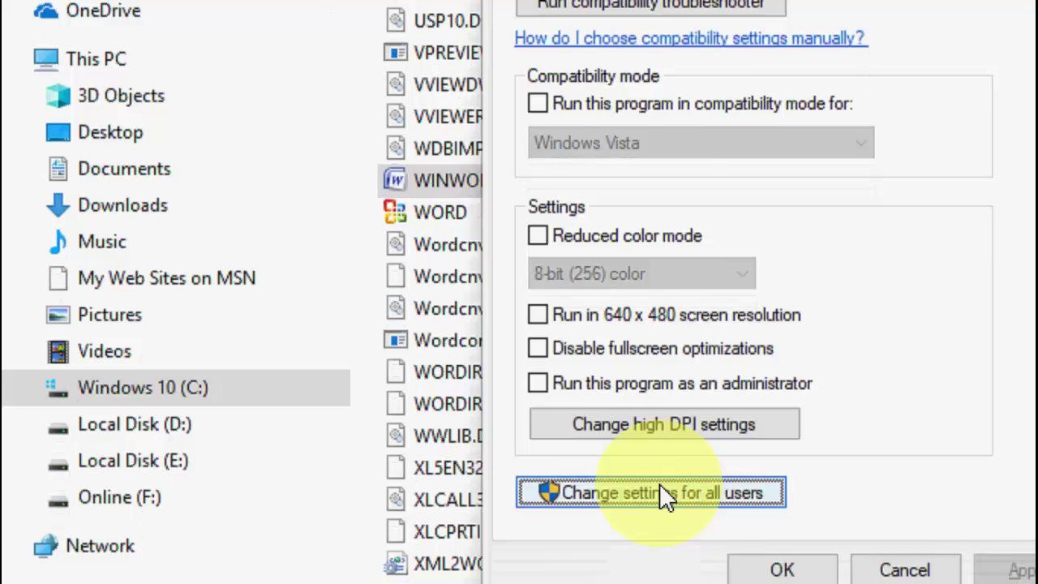
click(660, 537)
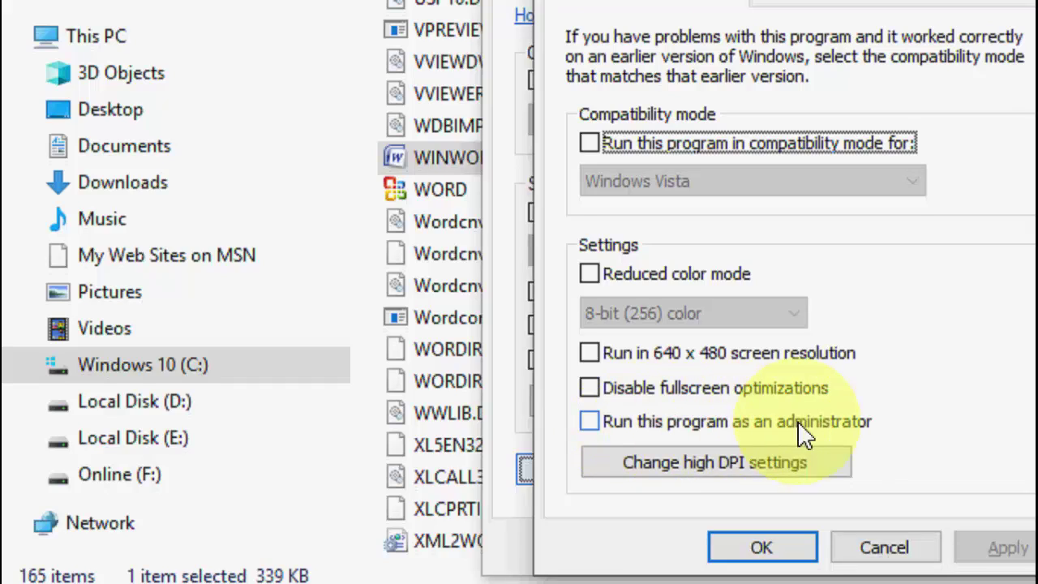
click(892, 549)
click(892, 503)
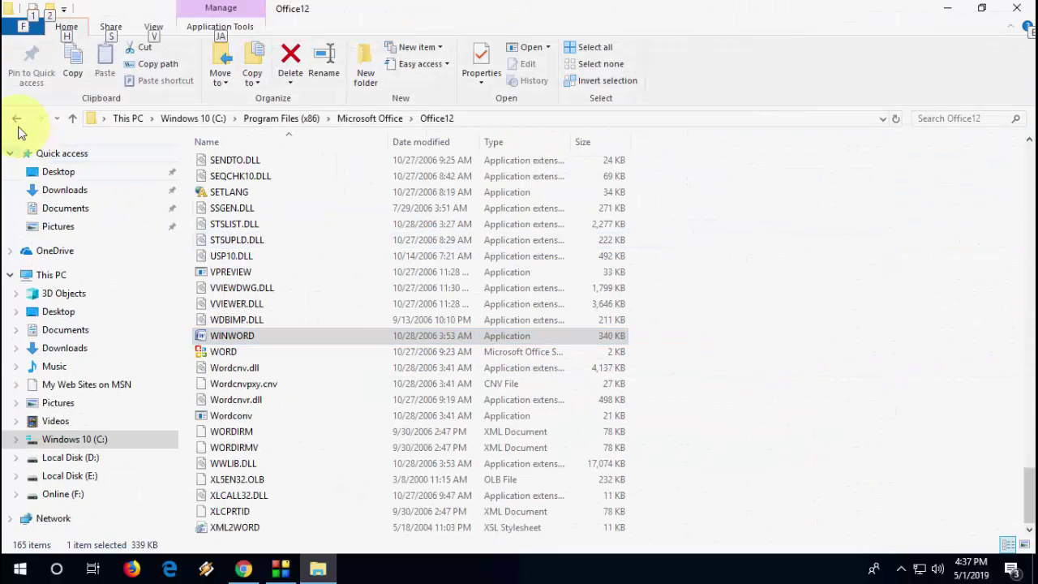
click(17, 119)
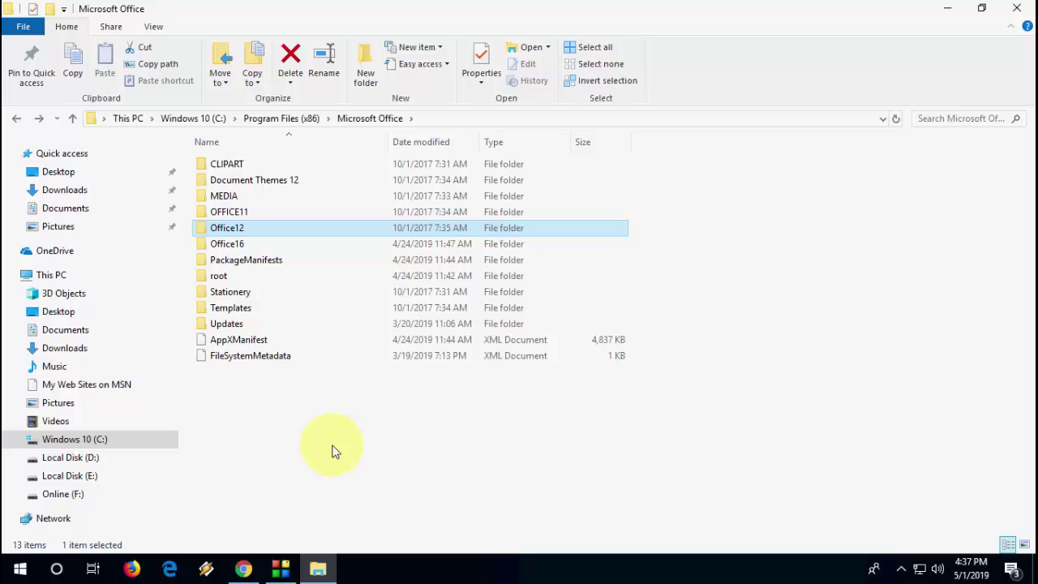
click(1017, 8)
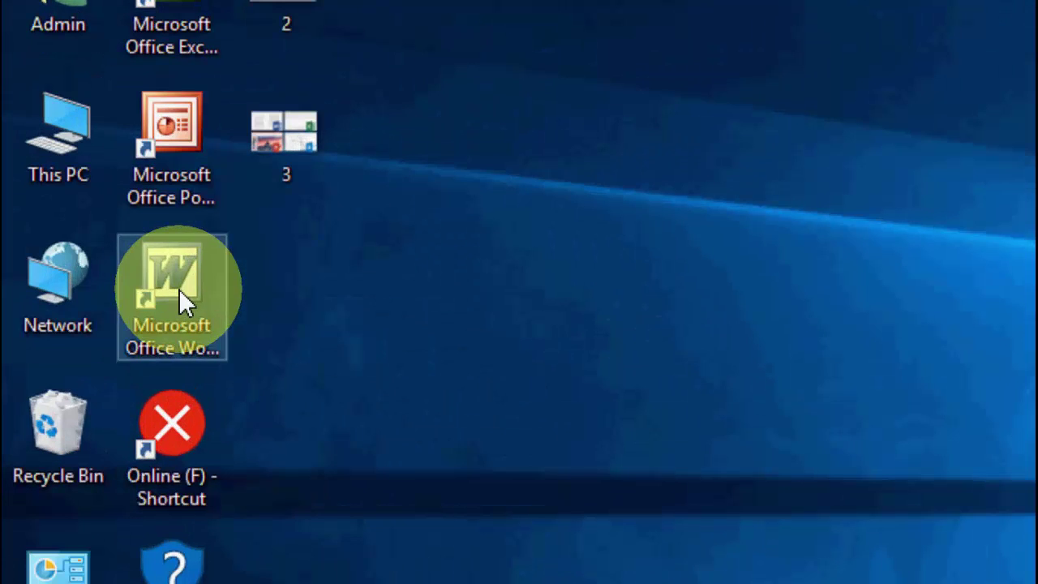
Confirm the Word 2003 desktop shortcut's all-users compatibility and administrator options are unchecked.
right_click(180, 289)
click(383, 509)
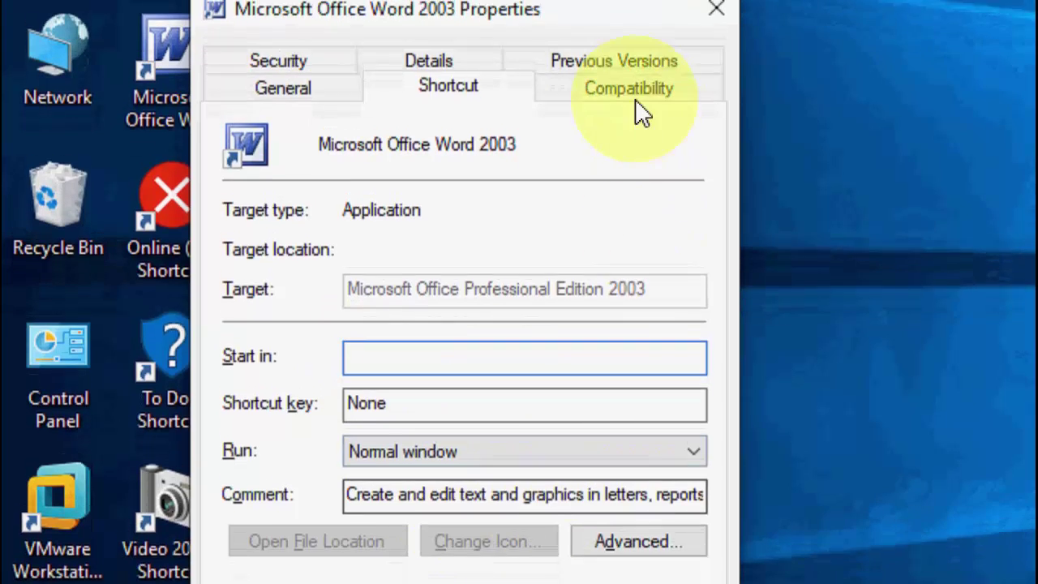
click(633, 101)
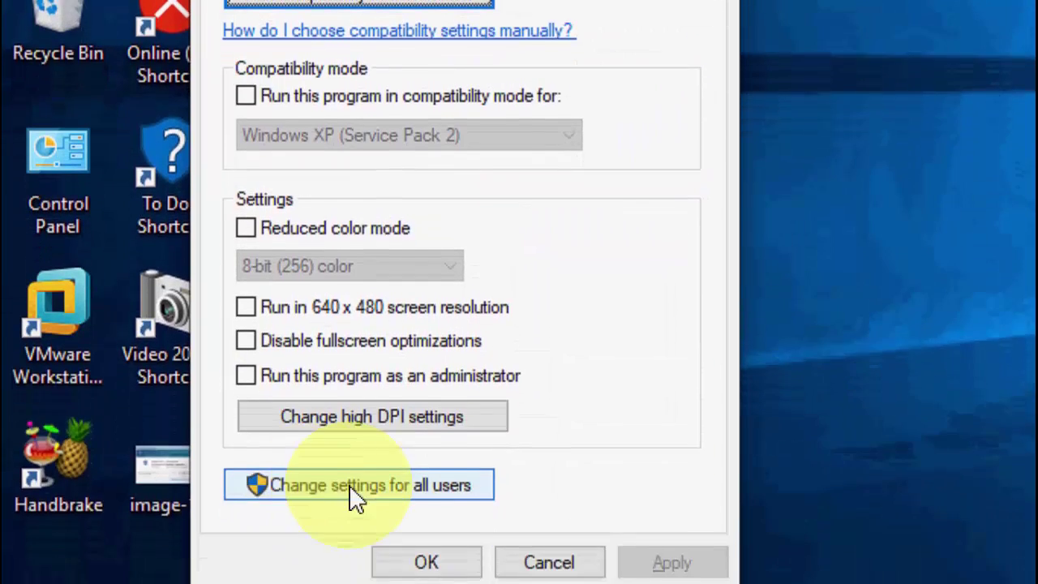
click(322, 470)
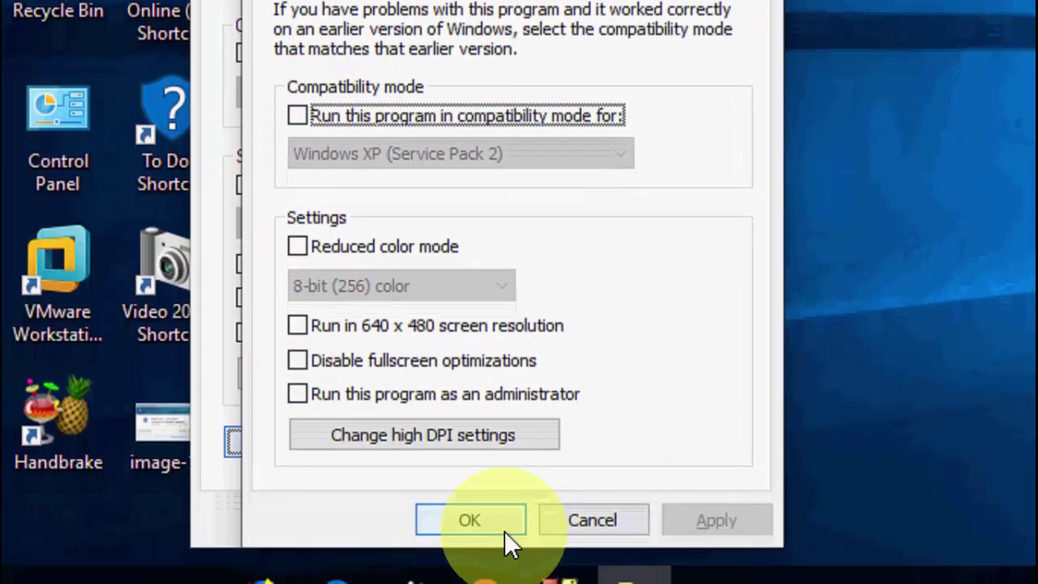
click(504, 531)
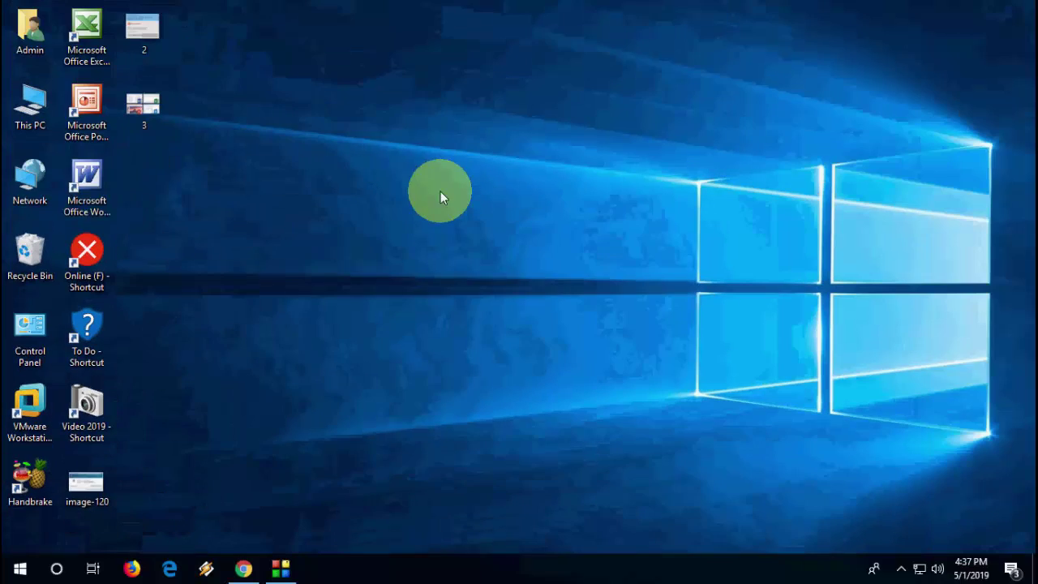